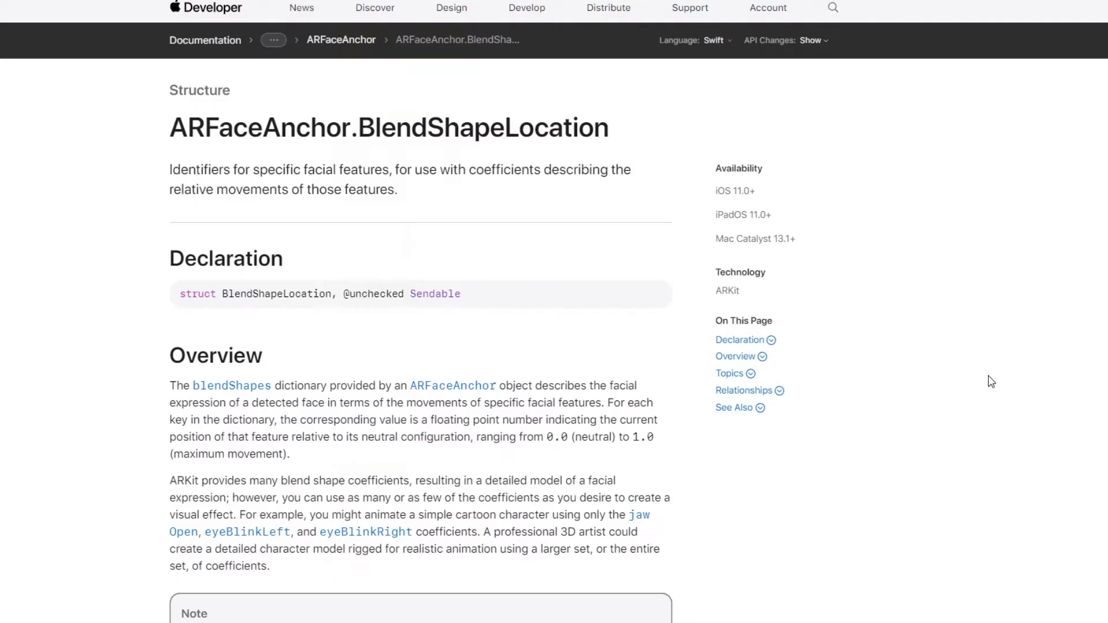
- Read through Apple's ARFaceAnchor.BlendShapeLocation documentation and the brow examples on the ARKit Face Blendshapes (Perfect Sync) reference page
scroll(948, 368, down, 8)
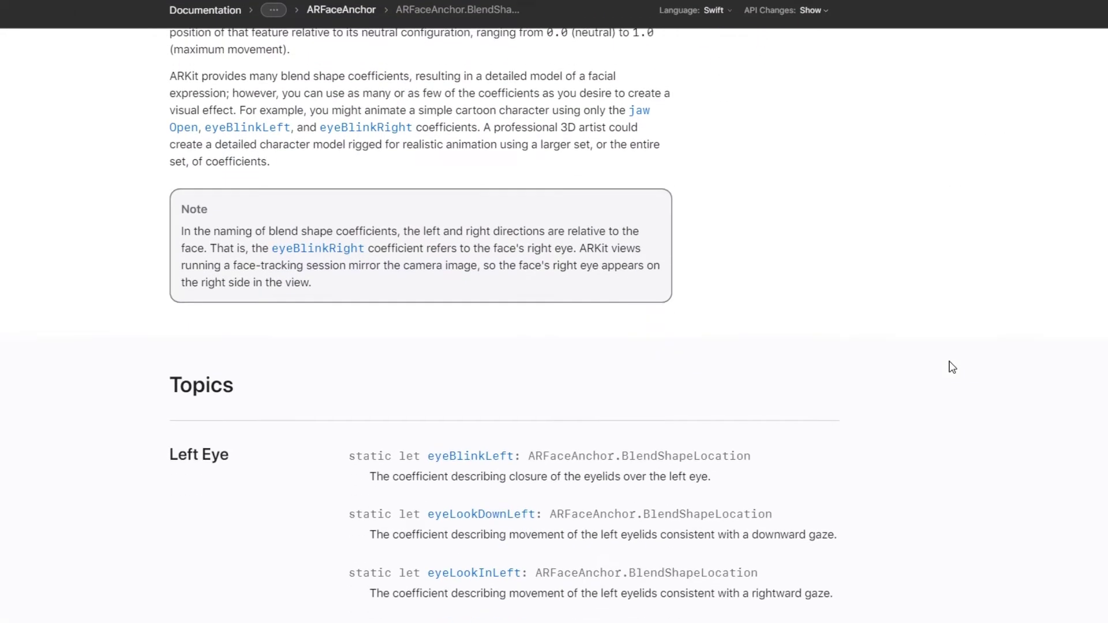
scroll(952, 367, down, 4)
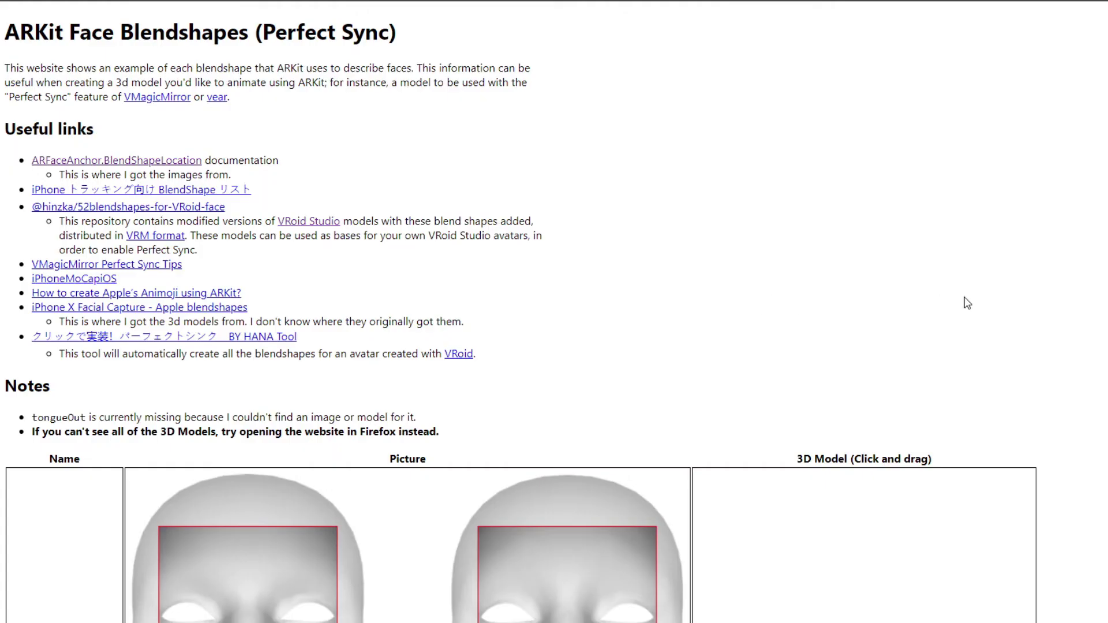
scroll(967, 303, down, 9)
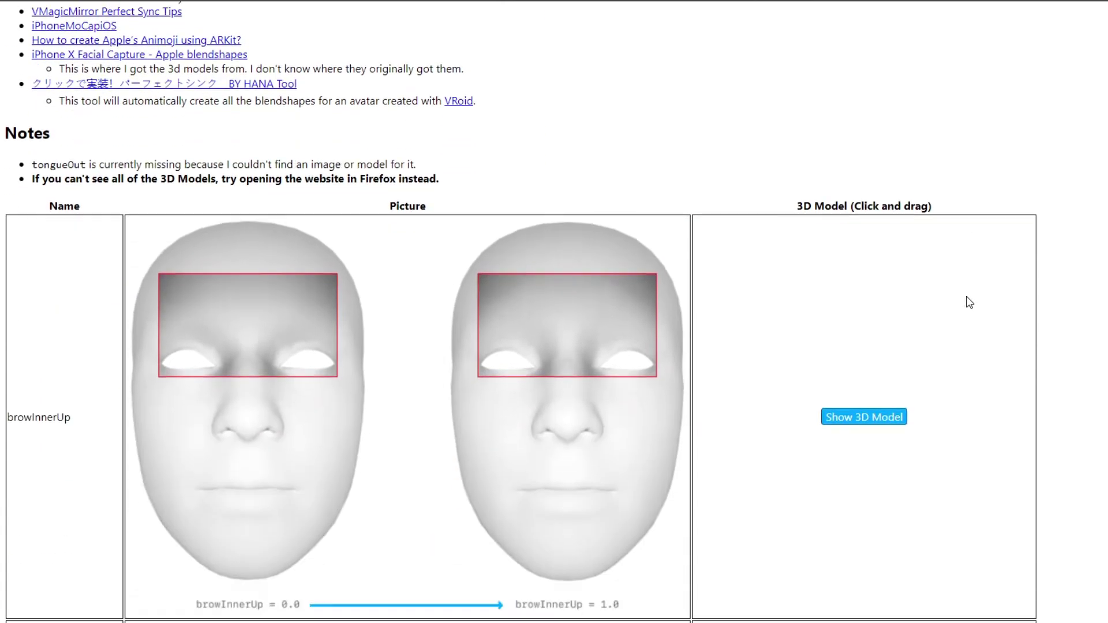
scroll(969, 302, down, 6)
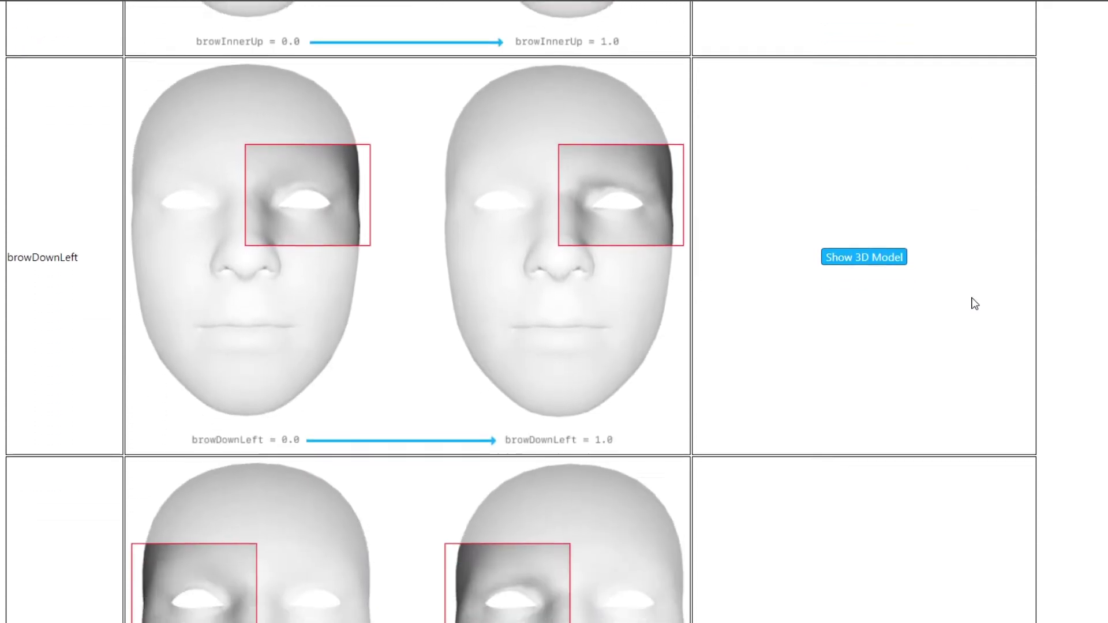
scroll(975, 304, down, 11)
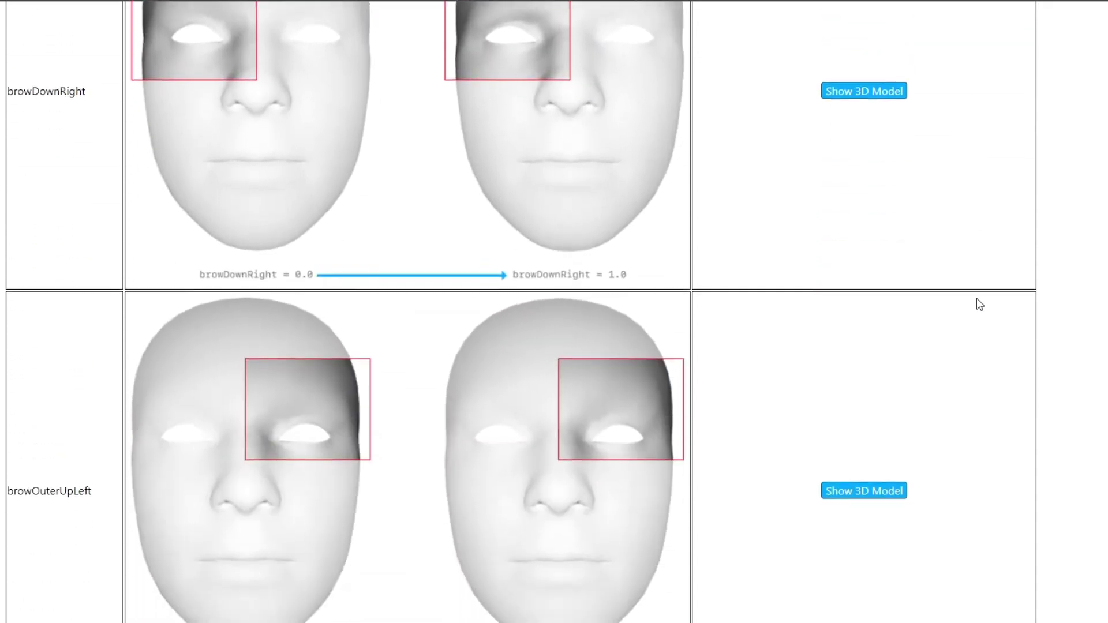
scroll(982, 304, down, 2)
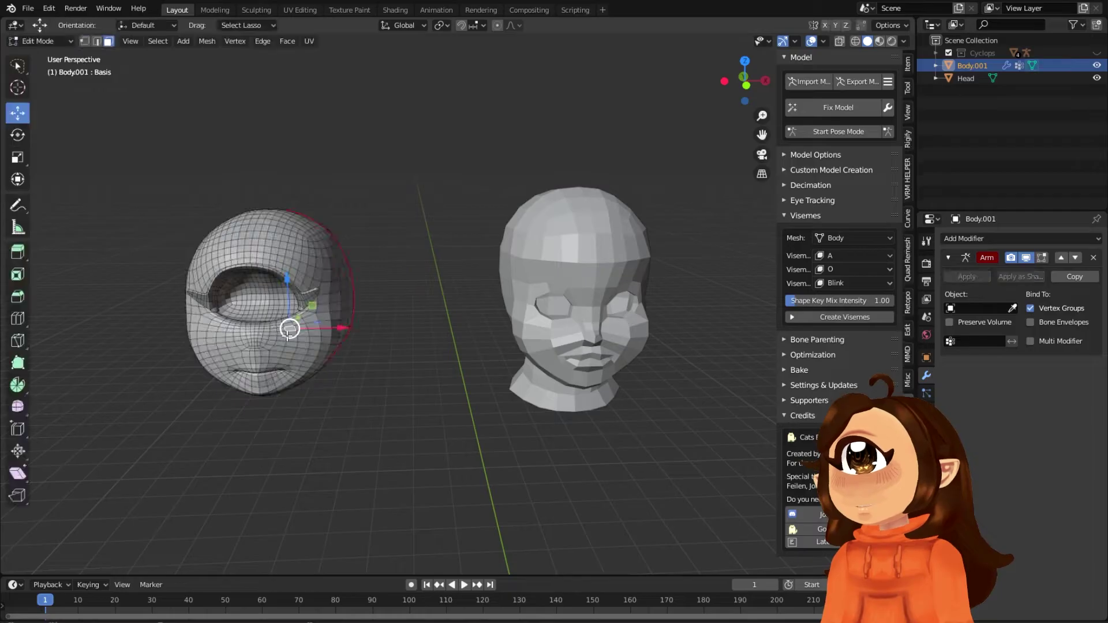
- Select the entire one-eyed head mesh in Edit Mode and inspect it and the neighbouring low-poly head up close
key(Tab)
key(Tab)
key(a)
key(KP_Decimal)
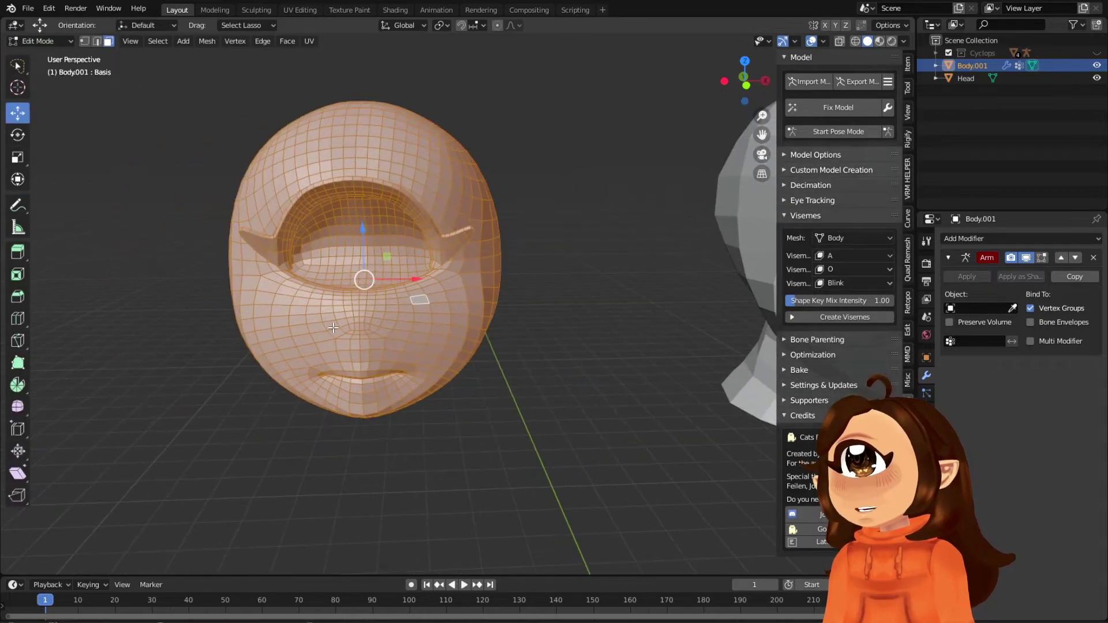
shift+middle_drag(577, 327, 233, 345)
scroll(523, 259, down, 3)
shift+middle_drag(523, 260, 617, 315)
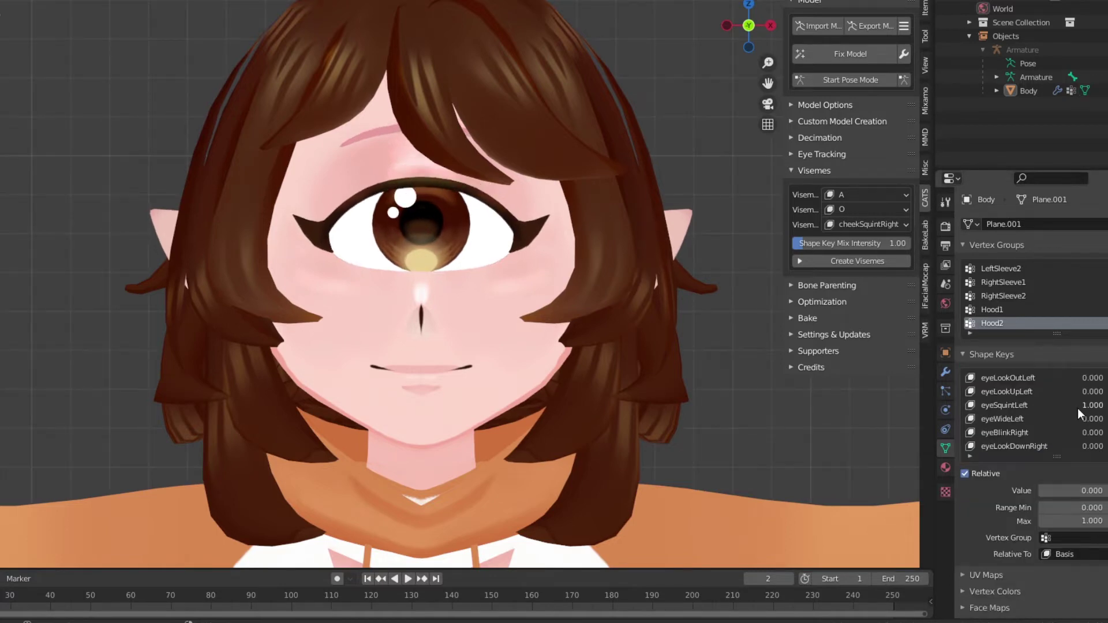
- Set the Full Blink shape key to 0.5 and create two new shape keys from the mix
click(996, 446)
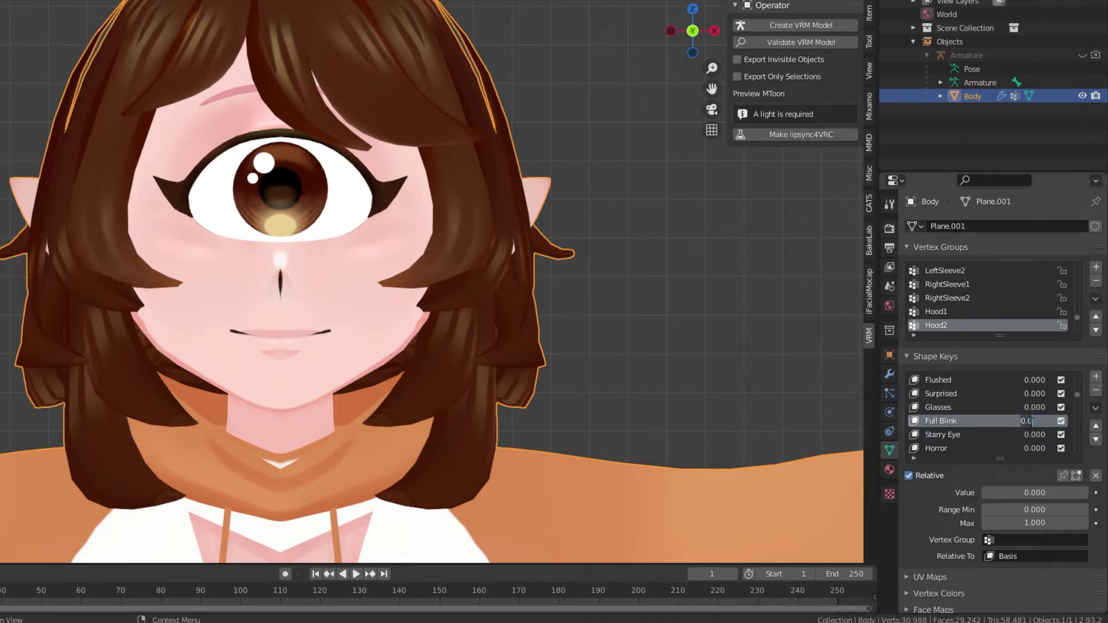
key(Return)
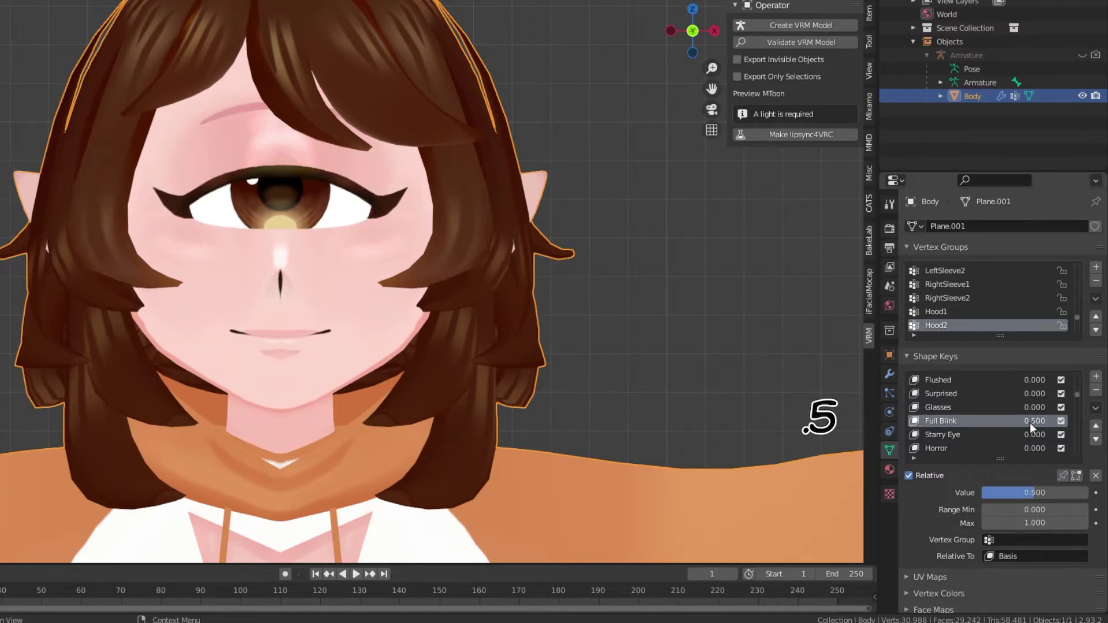
click(1095, 408)
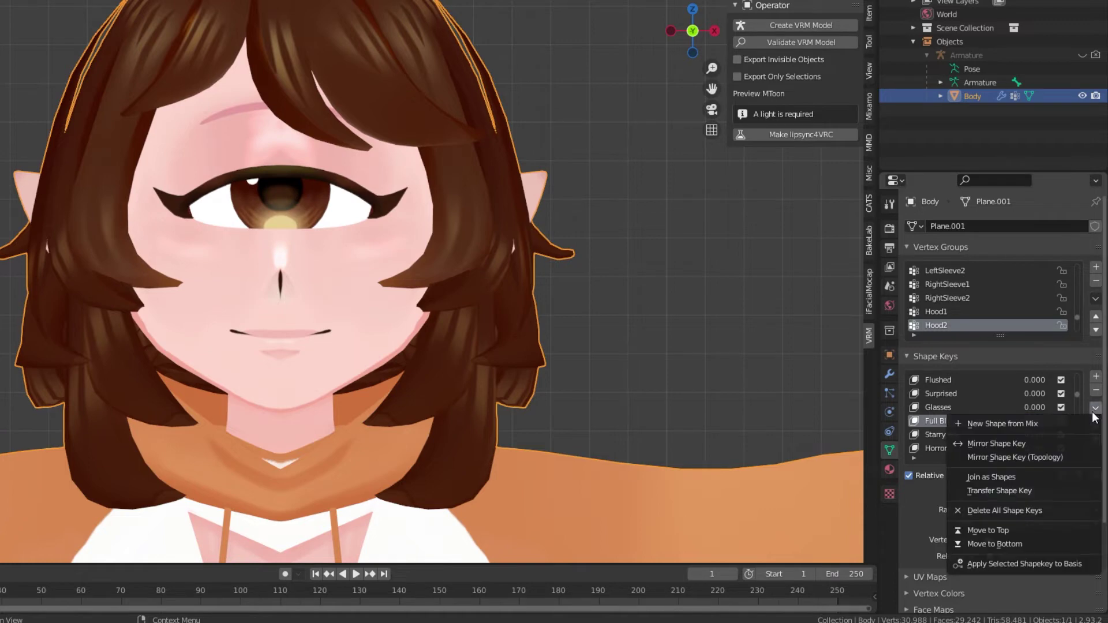
click(1087, 423)
click(1095, 408)
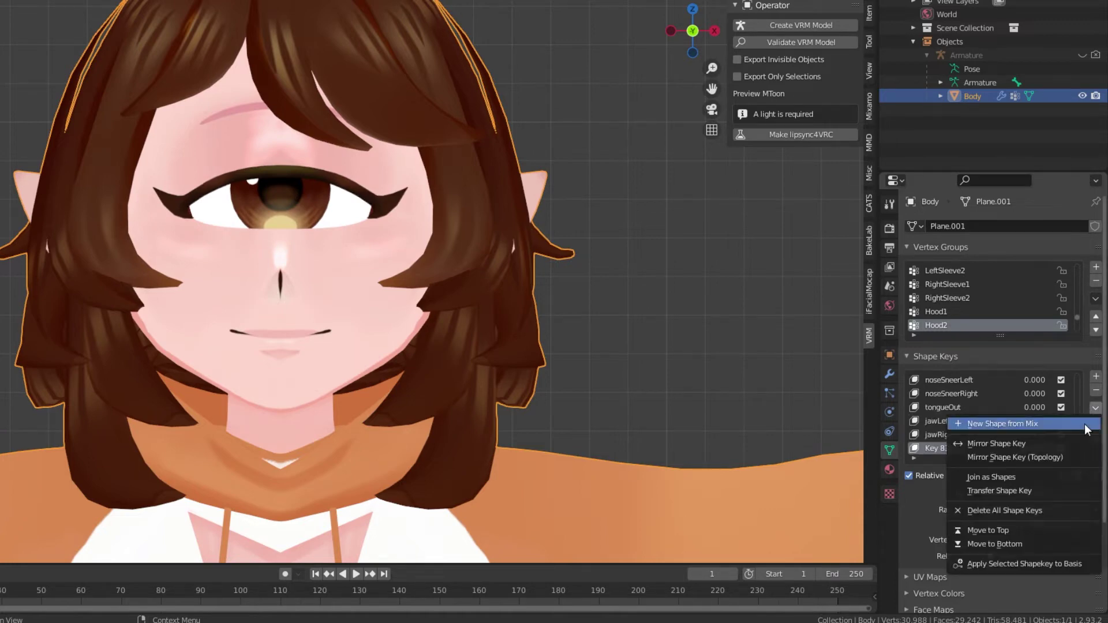
click(1085, 426)
- Rename the first new shape key, Key 83, to eyeBlinkLEft and reopen its name for editing
click(966, 435)
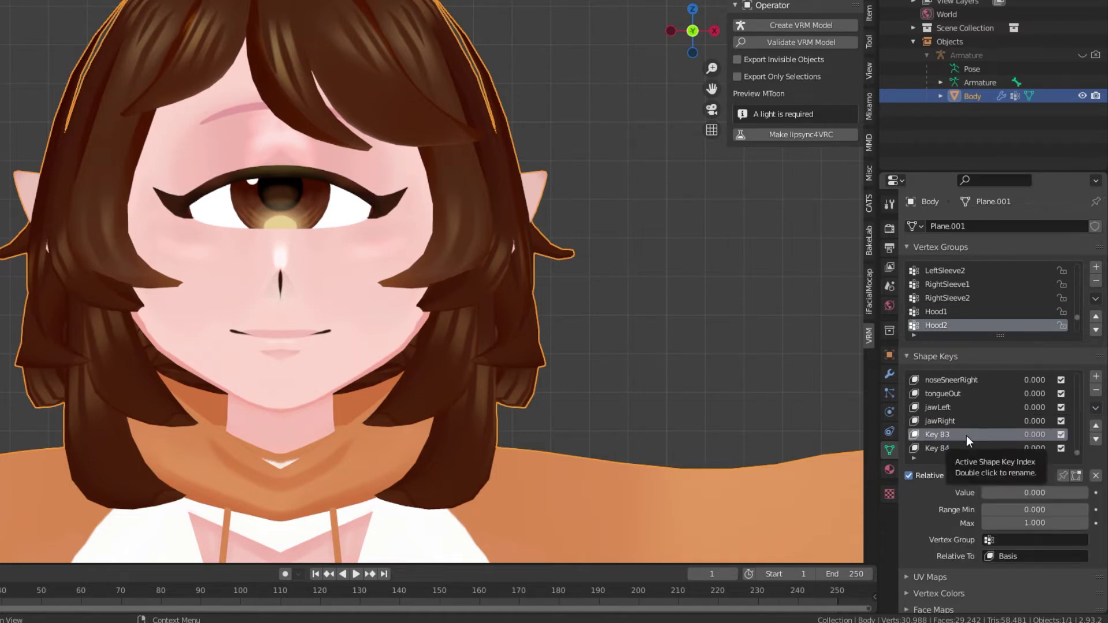
double_click(936, 434)
text(eyeBlinkLEft)
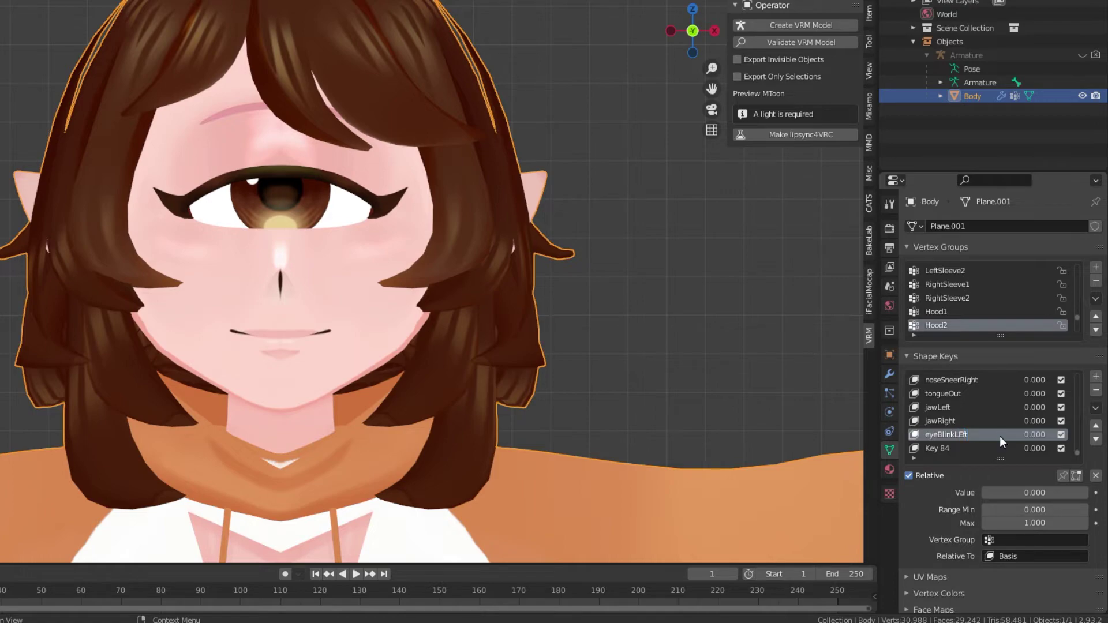
double_click(1002, 435)
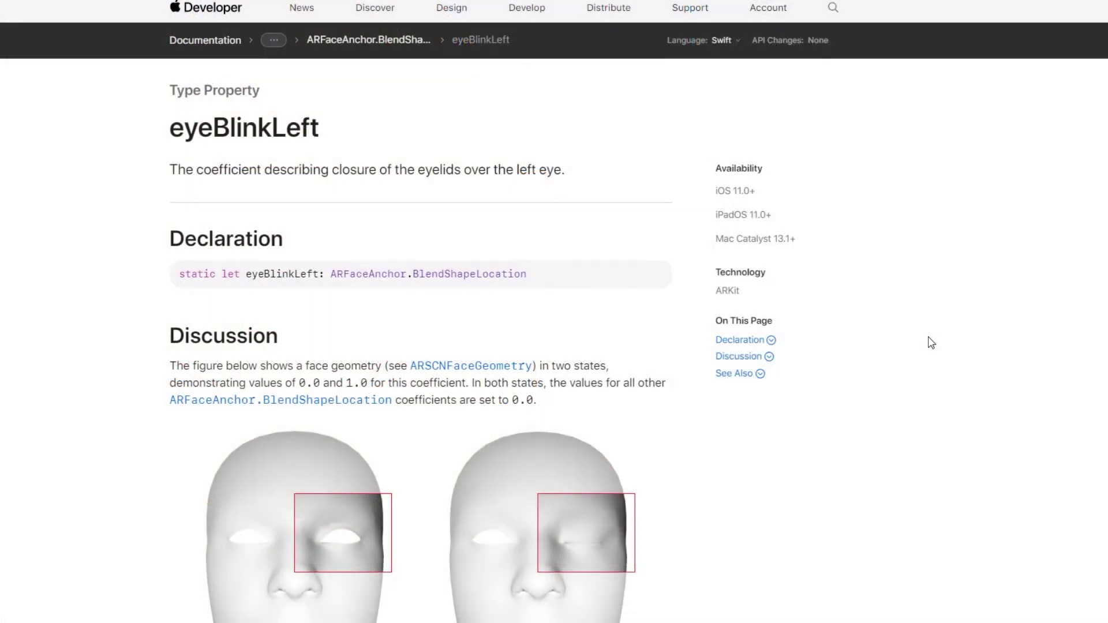
- Review the eyeBlinkLeft page in Apple's documentation, including the face figure and the related left-eye coefficients
scroll(931, 343, down, 3)
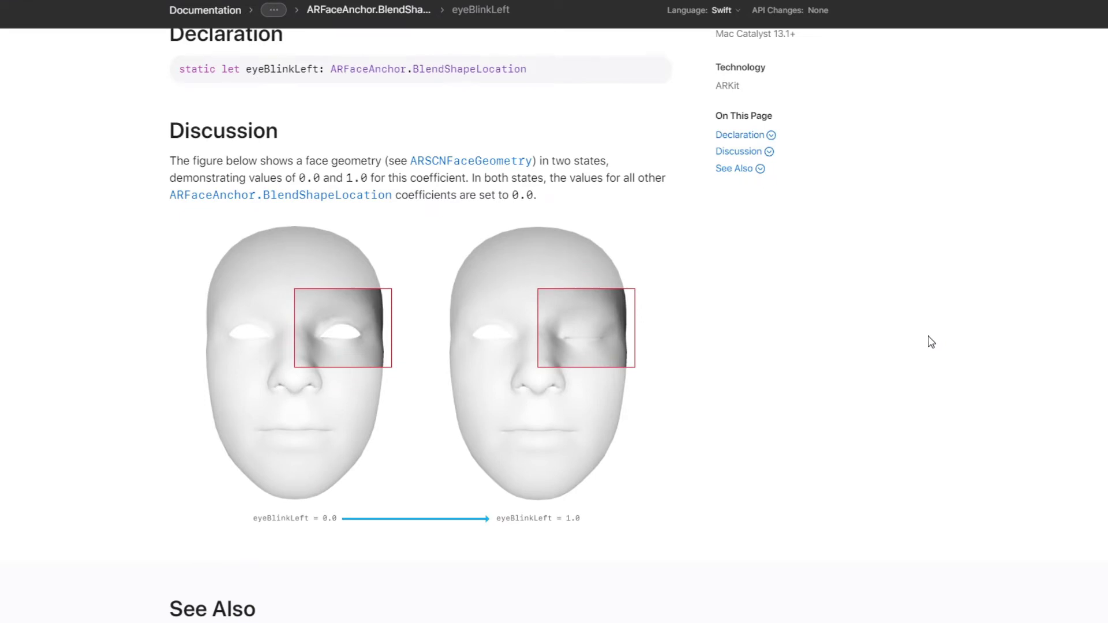
scroll(931, 343, down, 4)
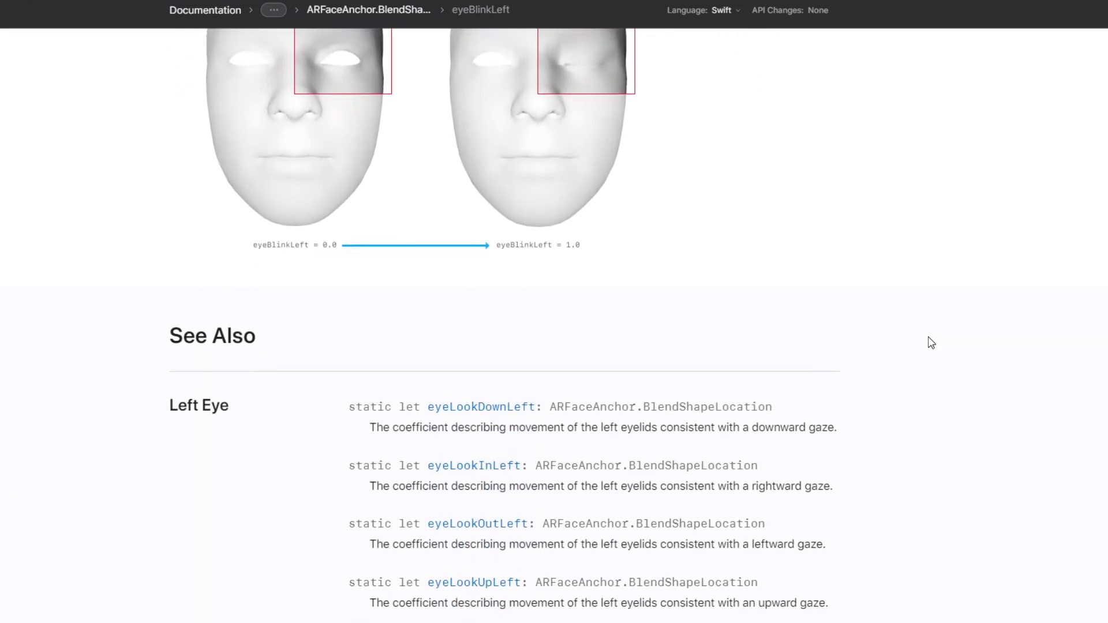
scroll(931, 342, down, 1)
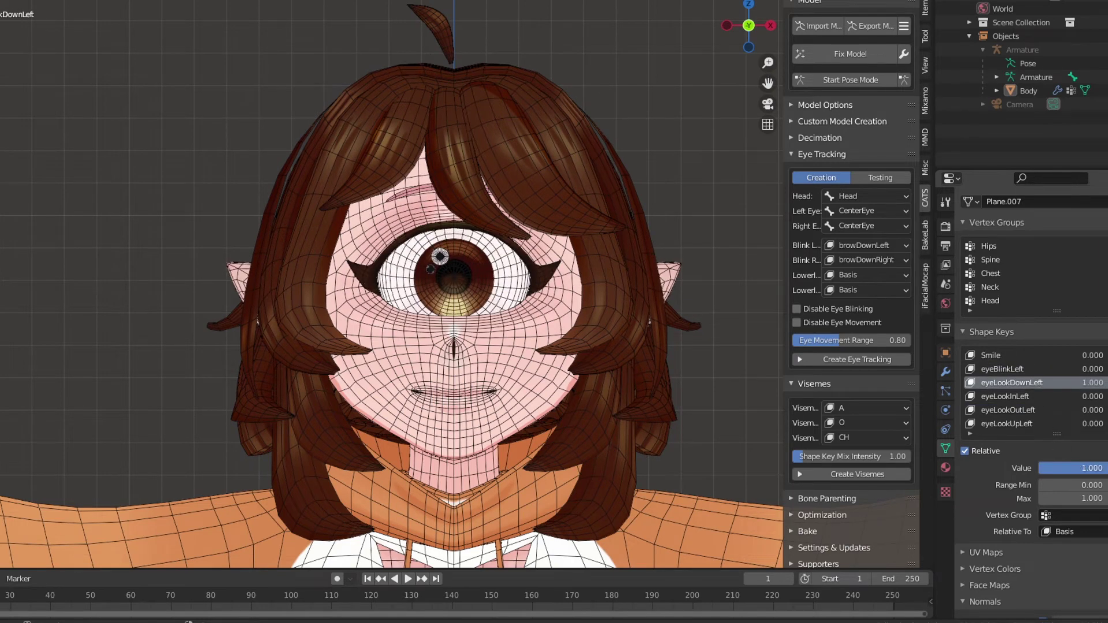
- Preview the avatar's downward and upward gaze with eyeLookDownRight and eyeLookUpRight, raising eyeLookUpRight to 1.000
scroll(1089, 389, down, 3)
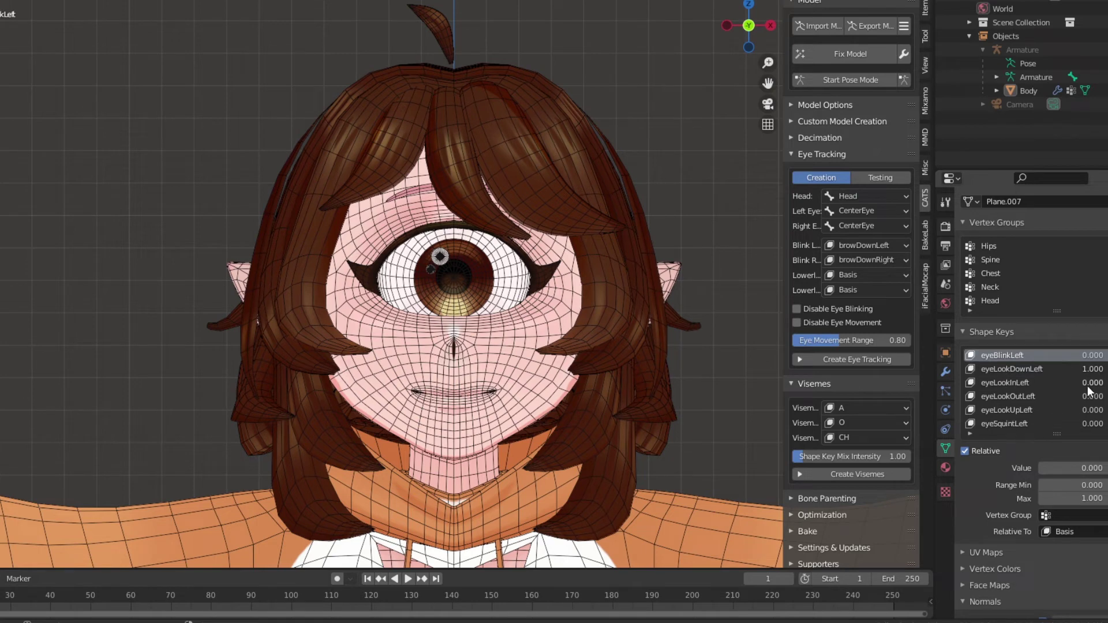
scroll(1091, 397, down, 1)
scroll(1093, 398, down, 1)
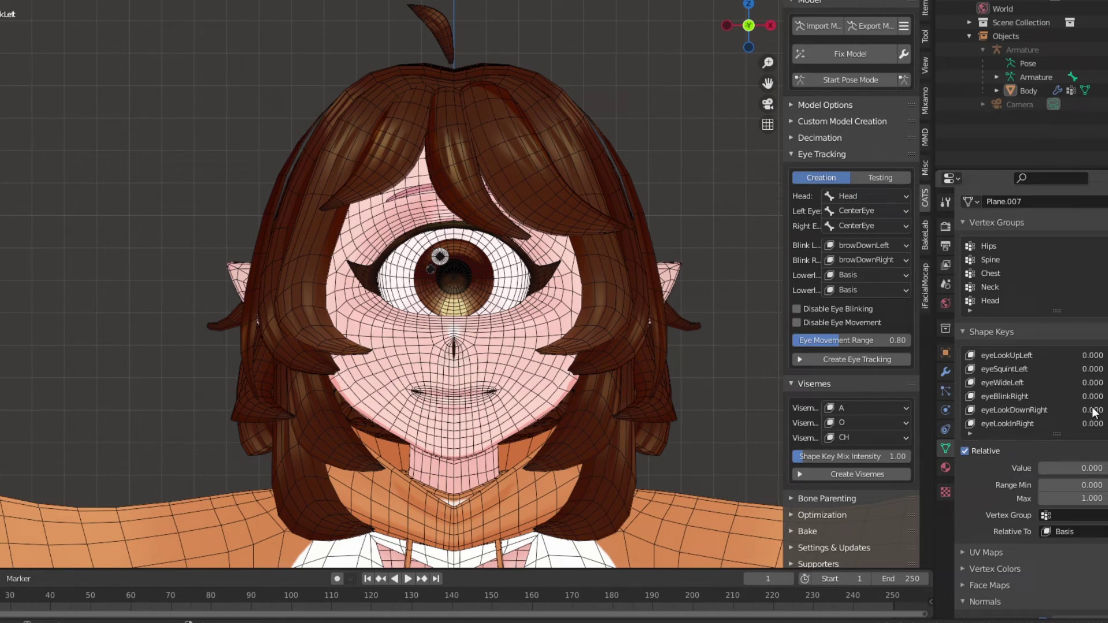
drag(1092, 410, 1105, 410)
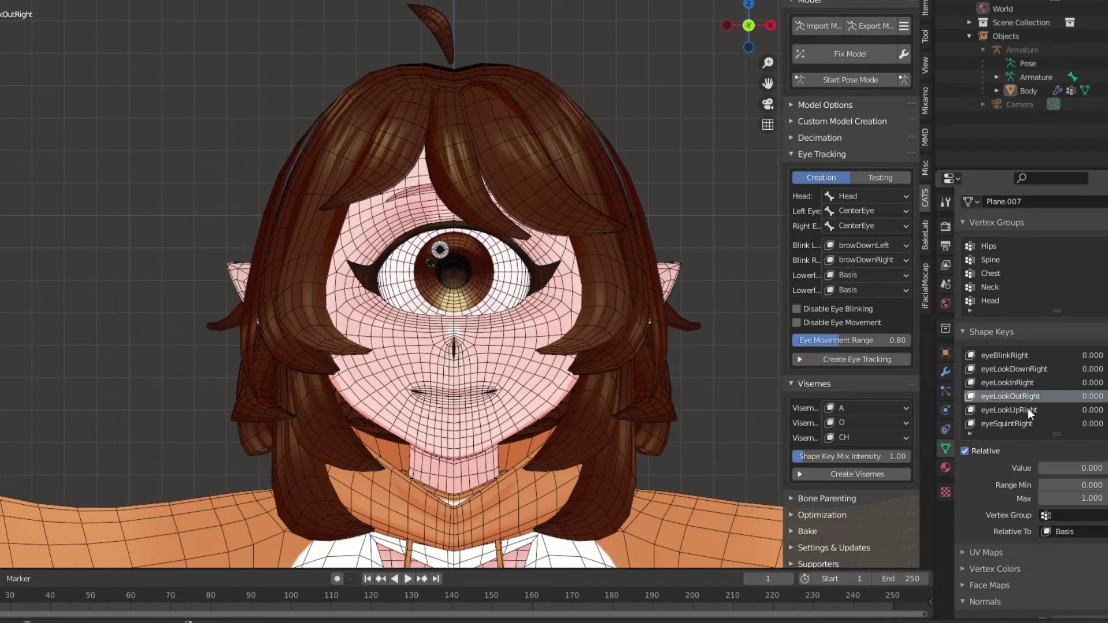
click(1031, 409)
drag(1065, 468, 1107, 468)
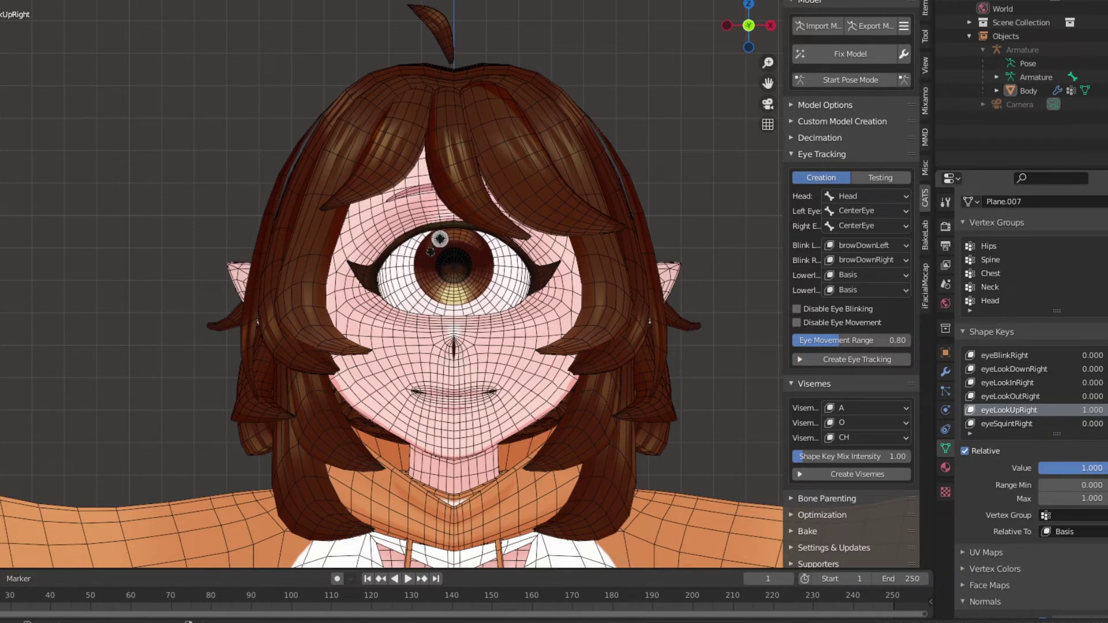
- Preview the sideways gaze by raising eyeLookInLeft together with eyeLookOutRight at 1.000, and reset the keys
drag(1092, 397, 1107, 396)
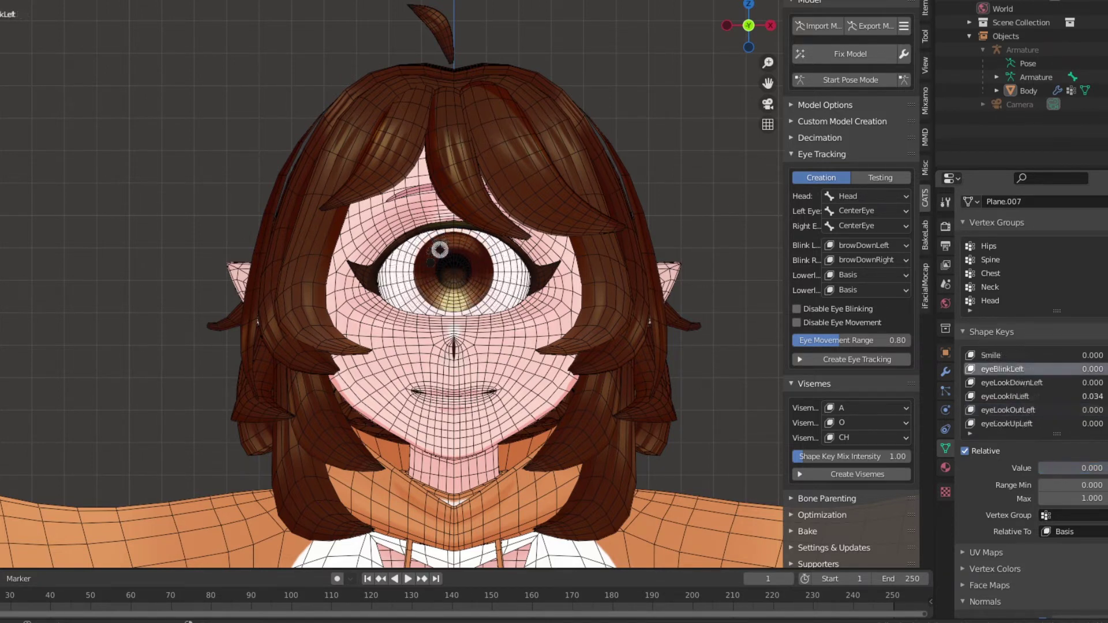
scroll(1094, 410, down, 4)
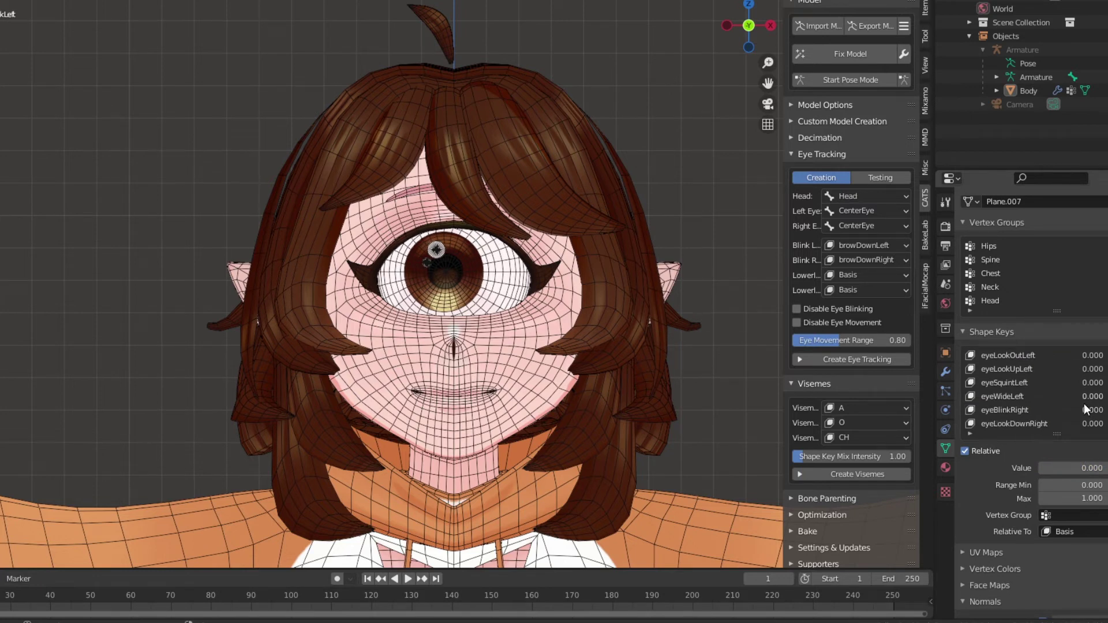
scroll(1071, 369, down, 2)
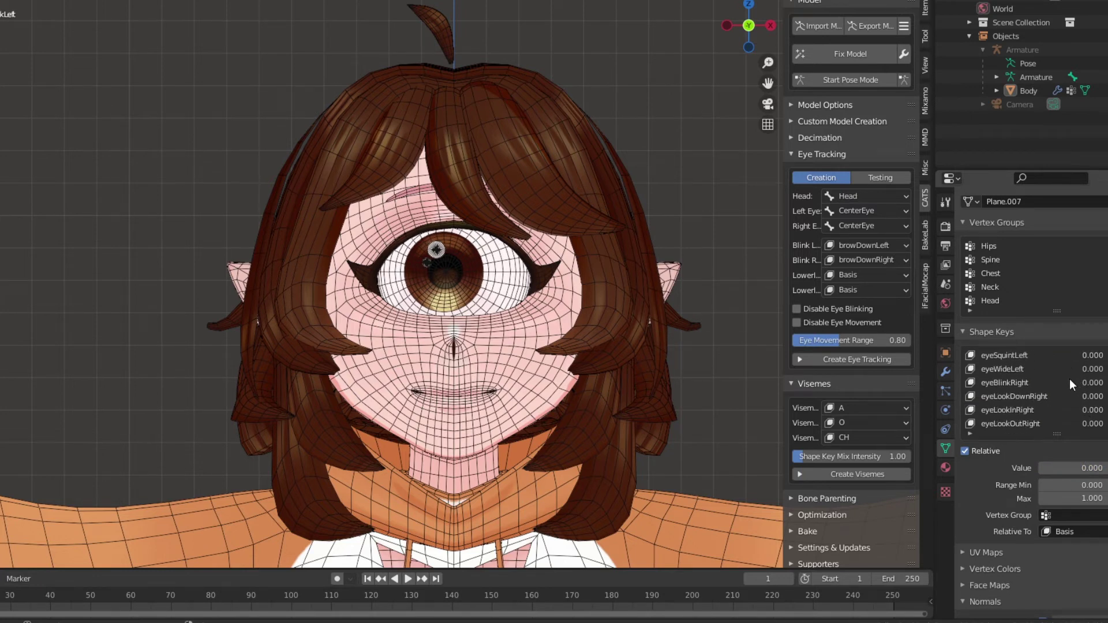
drag(1093, 424, 1107, 431)
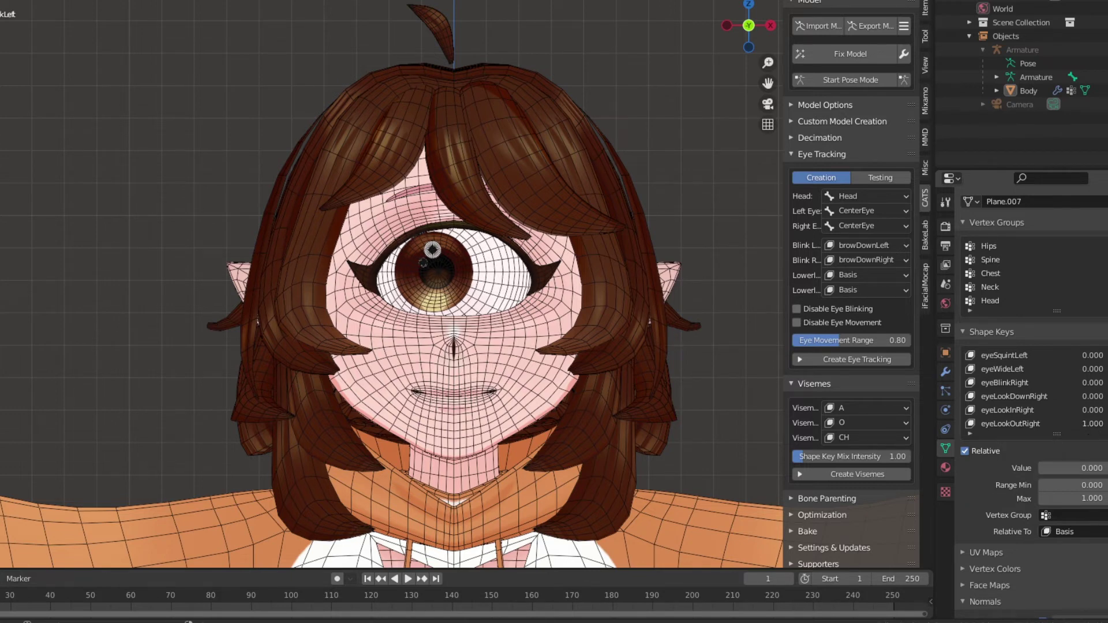
drag(1098, 425, 1097, 383)
- Preview the opposite sideways gaze by raising eyeLookOutLeft to 1.000 together with eyeLookInRight
scroll(1066, 414, up, 5)
scroll(1097, 392, down, 1)
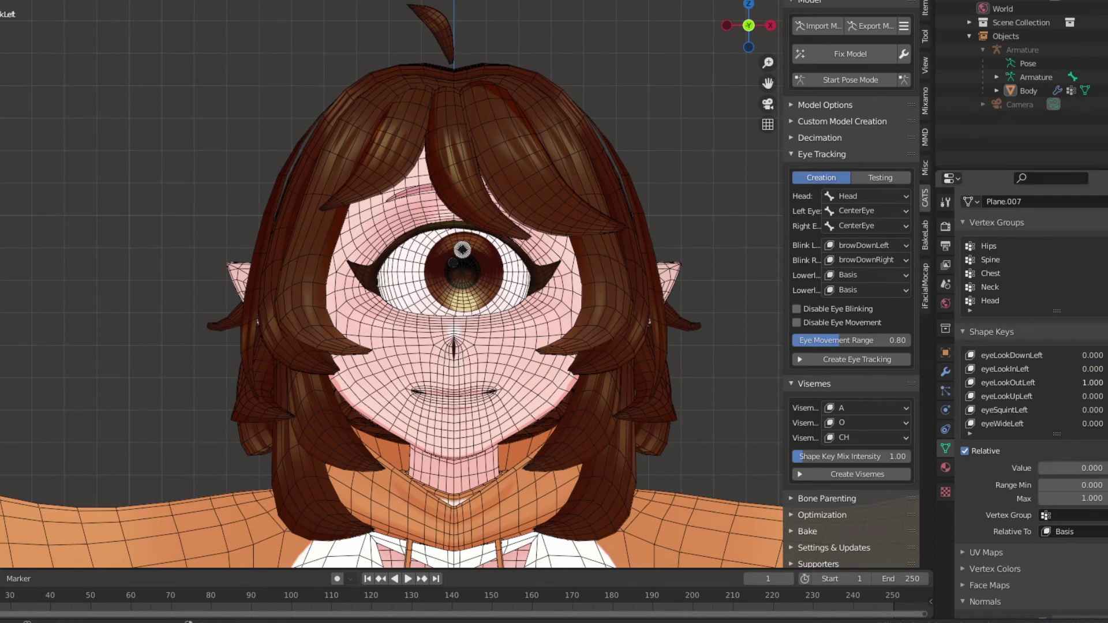
scroll(1096, 401, down, 4)
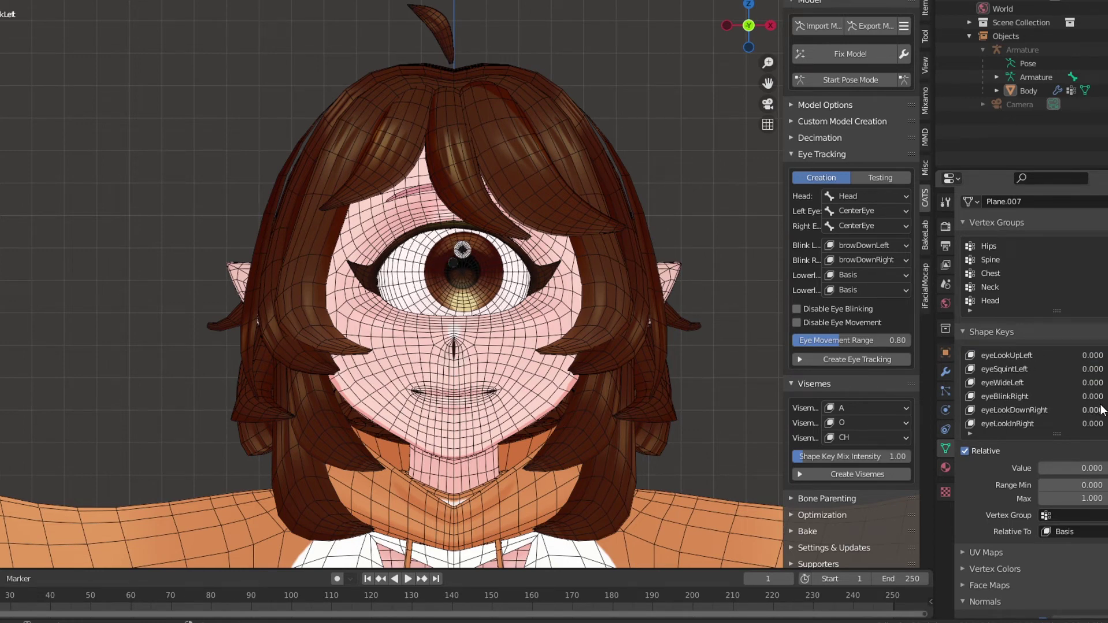
drag(1091, 413, 1104, 414)
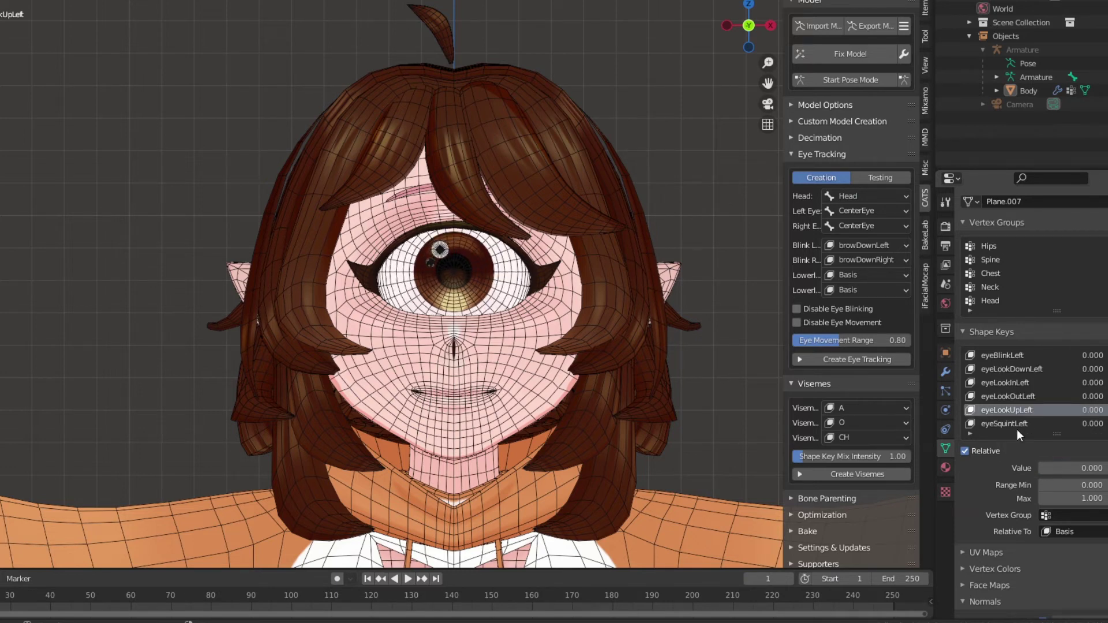
- Go through the eyeSquintLeft, eyeWideLeft and eyeBlinkRight shape keys and preview their effect on the single eye
scroll(1017, 429, down, 1)
click(1011, 410)
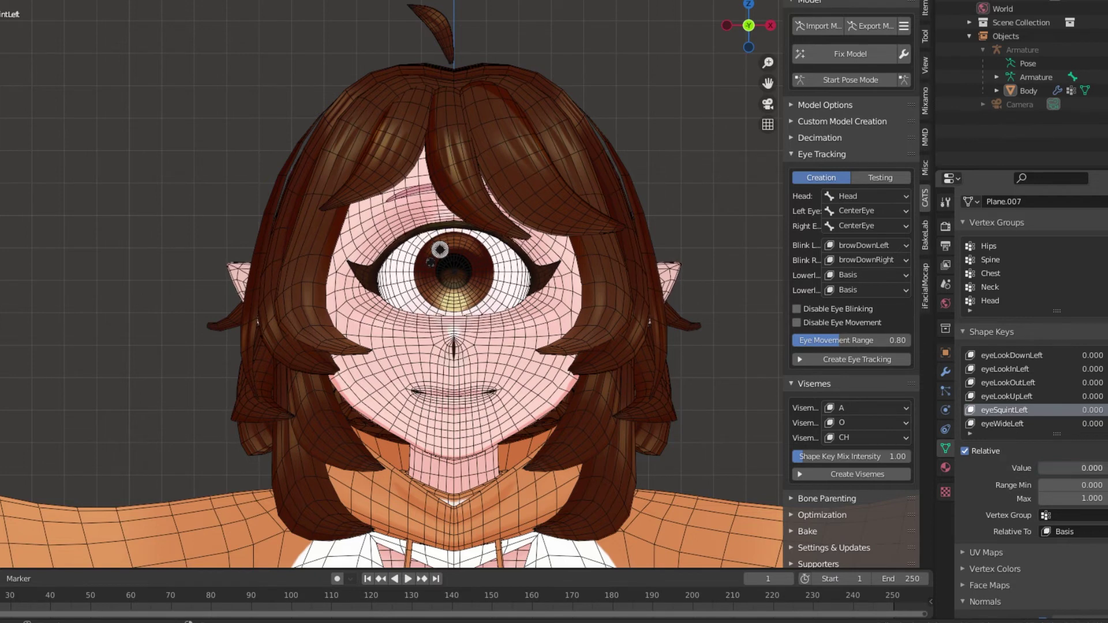
scroll(1065, 393, down, 1)
click(1044, 410)
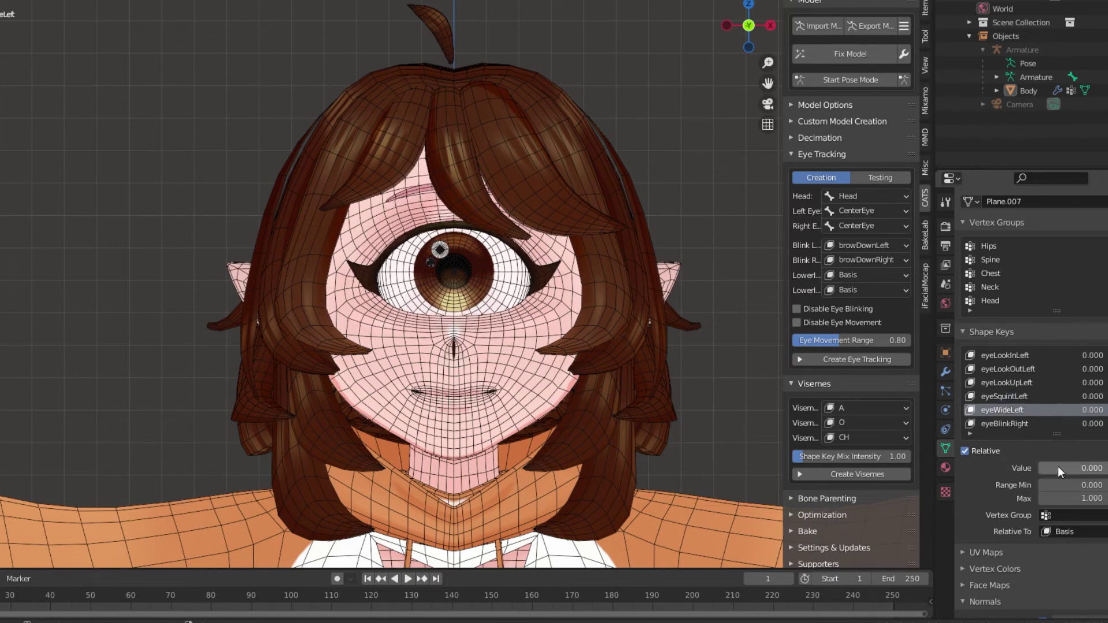
scroll(1027, 425, down, 1)
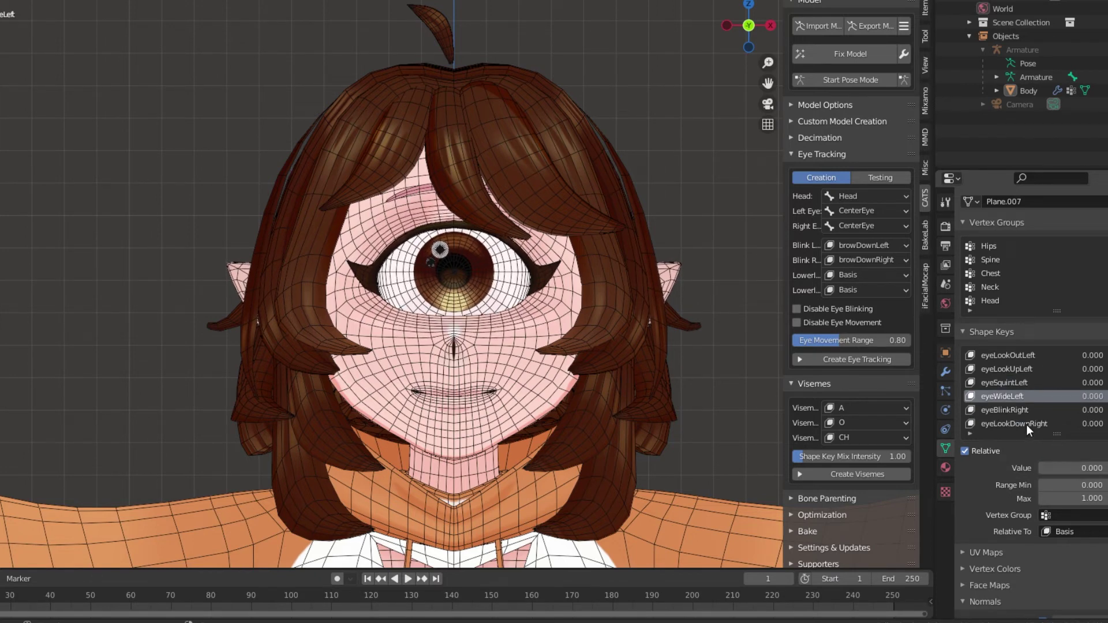
click(1031, 412)
drag(1058, 466, 1105, 466)
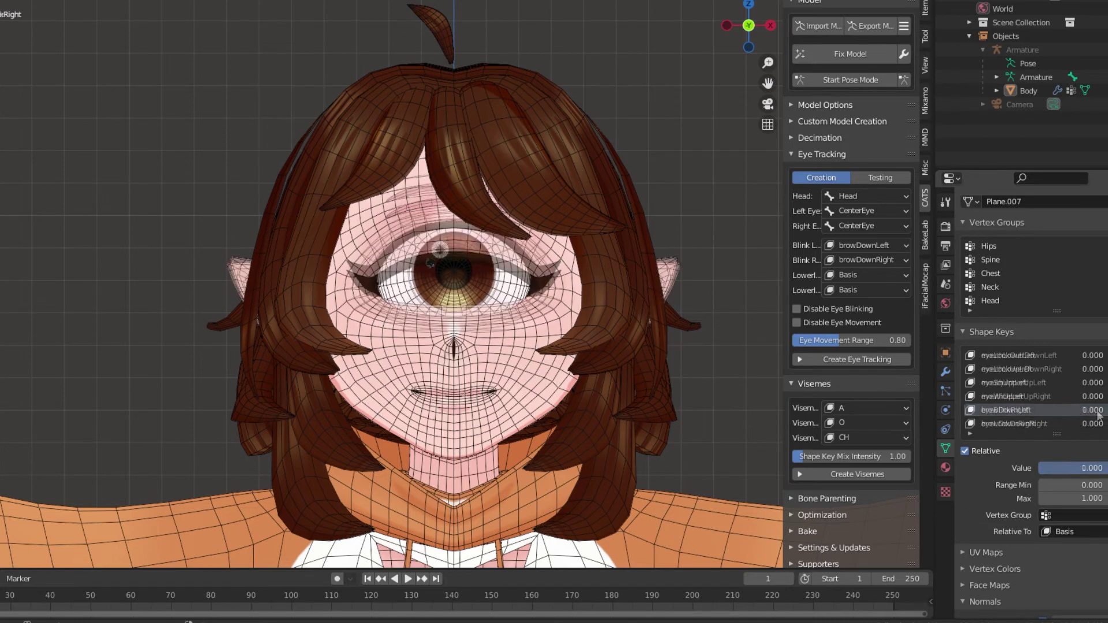
- Preview the lowered brow by testing the values of the browDownLeft and browDownRight shape keys
click(1096, 410)
drag(1045, 468, 1106, 468)
click(1041, 423)
mouse_move(1093, 410)
mouse_down()
mouse_move(1106, 410)
mouse_move(1079, 410)
mouse_move(1079, 424)
mouse_up()
scroll(1090, 416, down, 2)
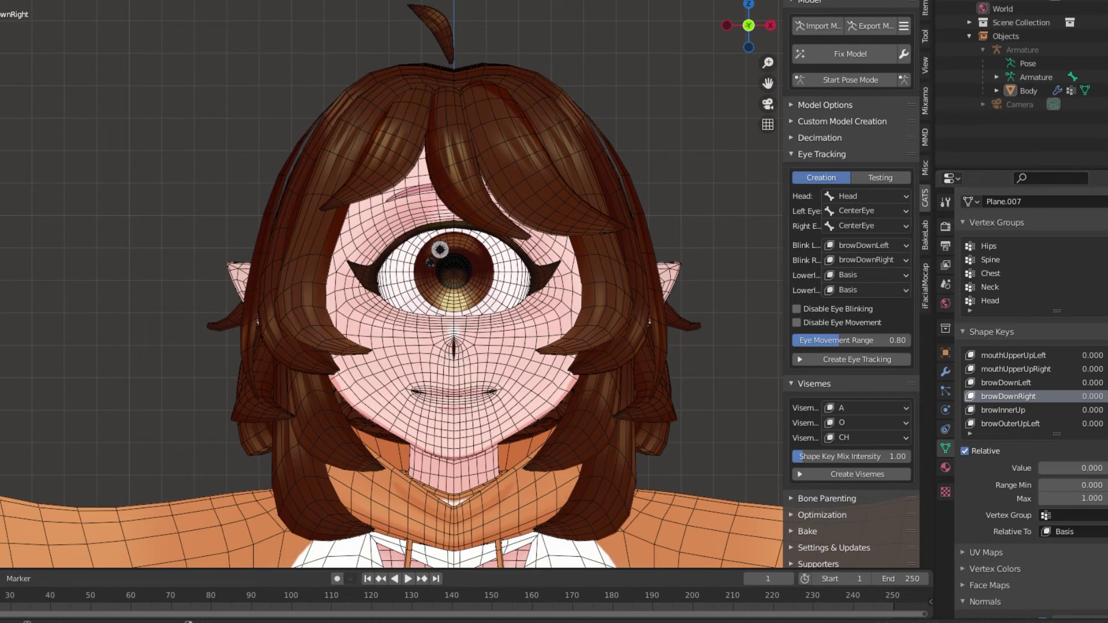
key(shift+z)
key(shift+z)
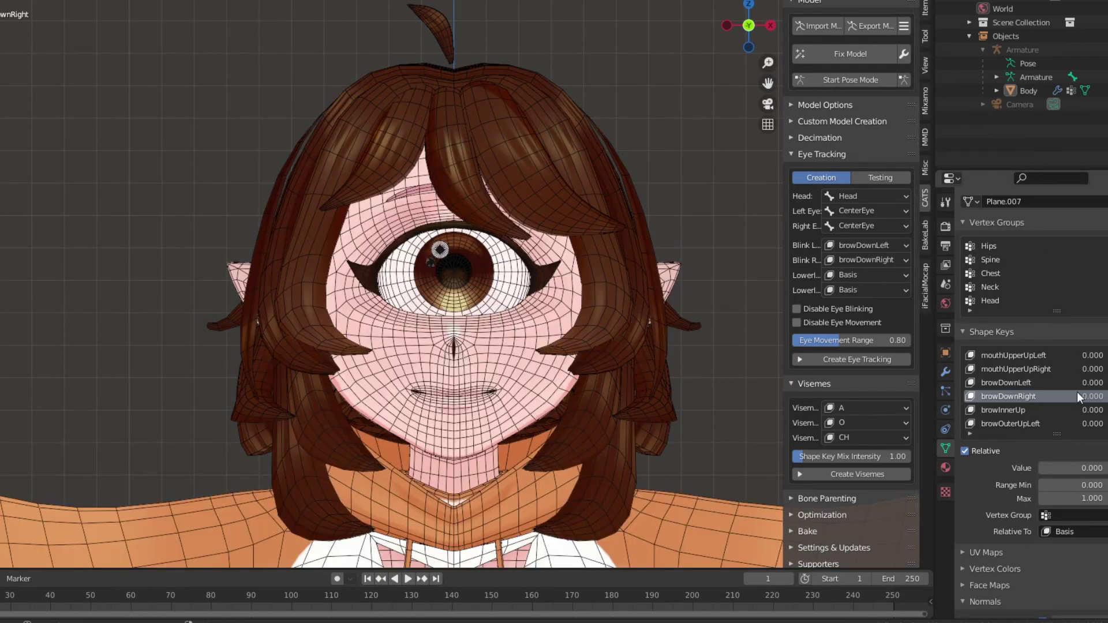
drag(1092, 396, 1104, 395)
- Preview the browOuterUpRight shape key and look over the remaining cheek, nose, tongue and jaw keys
scroll(1051, 409, down, 2)
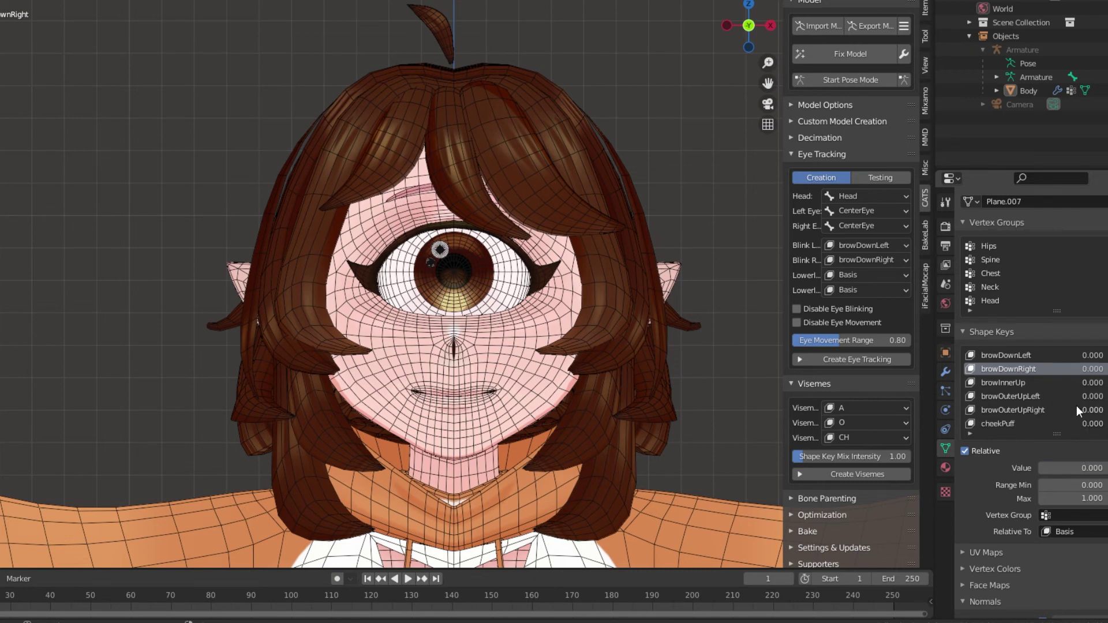
drag(1092, 410, 1068, 411)
scroll(1073, 410, down, 5)
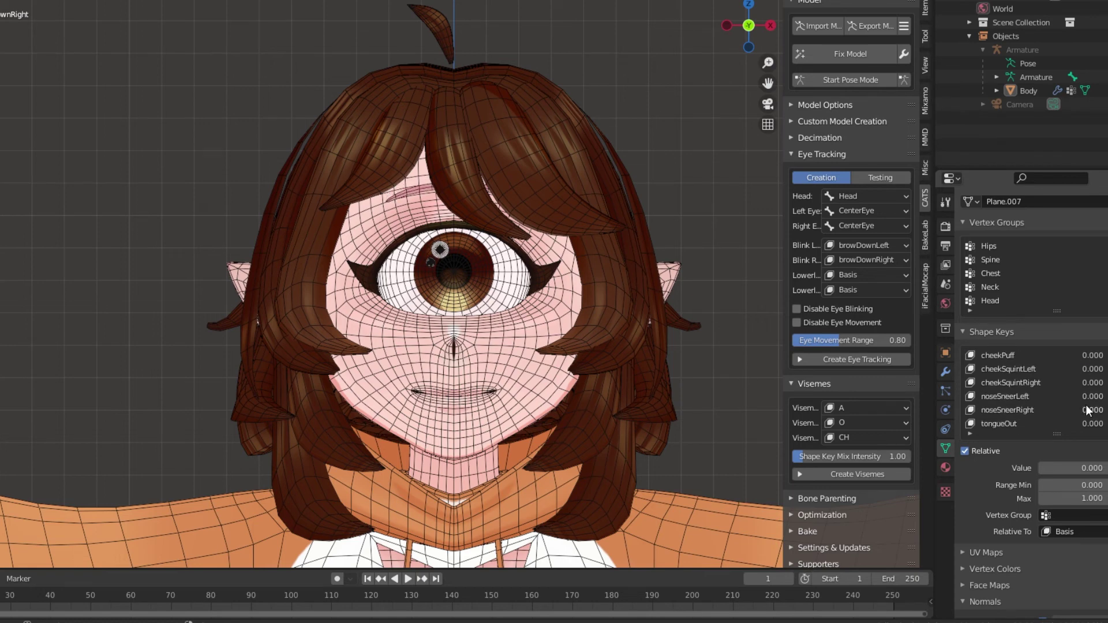
scroll(1085, 409, down, 2)
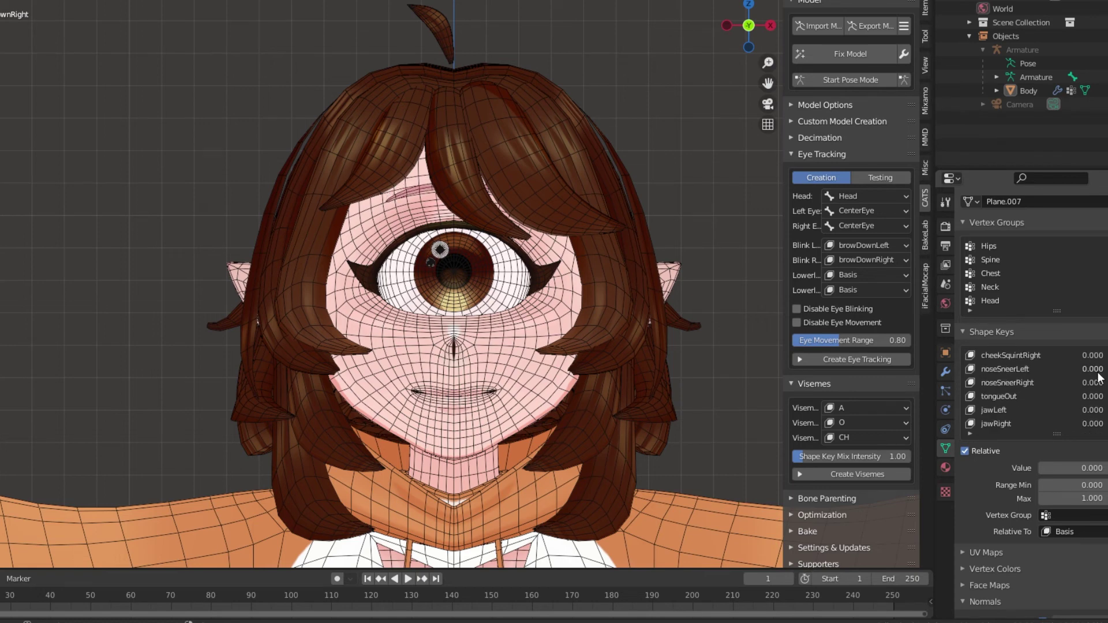